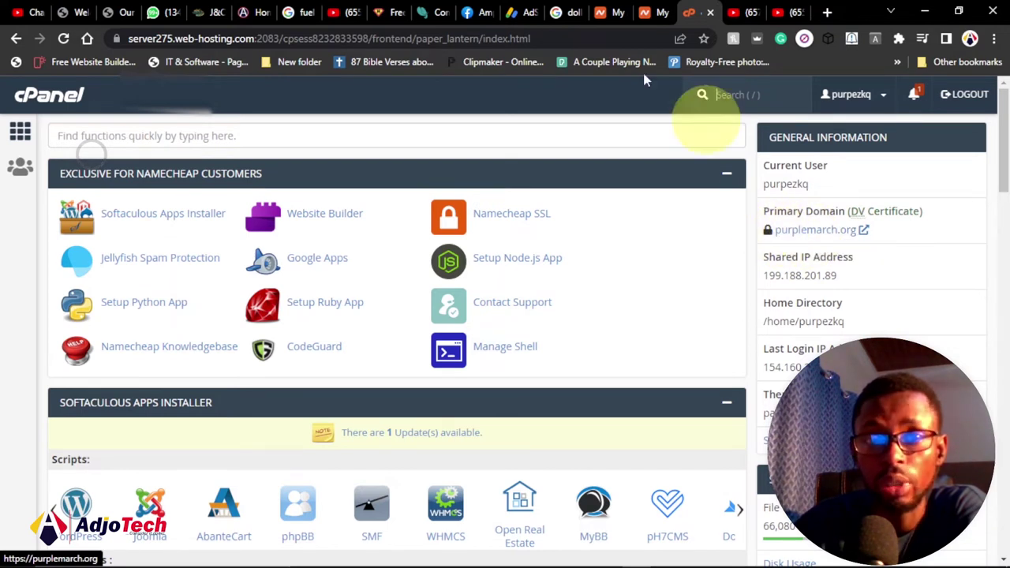
# - Switch to the Namecheap account, open the hosting subscriptions, and compare purplemarch.org with the primary domain shown in cPanel
pyautogui.click(605, 13)
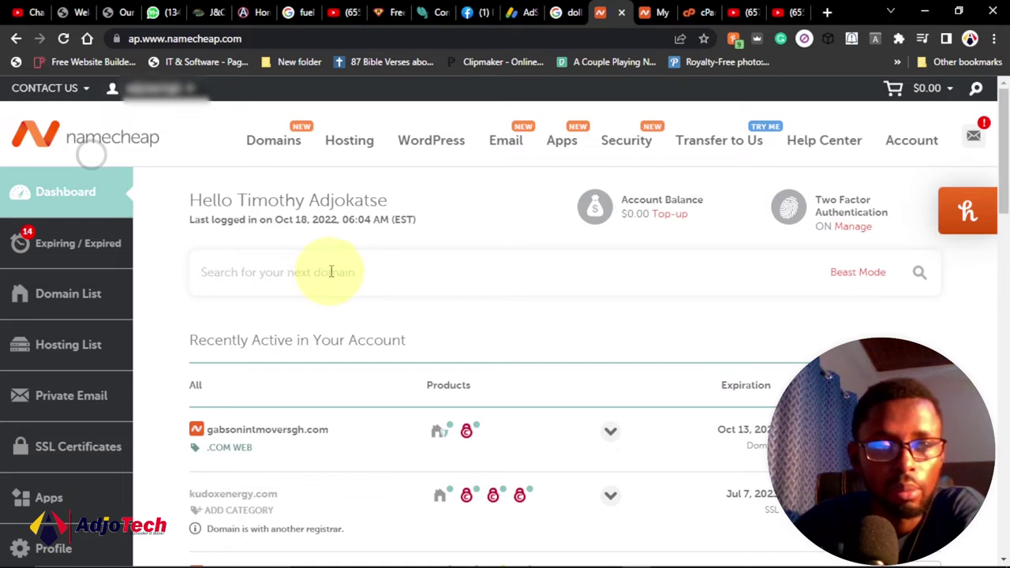
pyautogui.scroll(-1, 360, 252)
pyautogui.scroll(1, 363, 252)
pyautogui.scroll(-1, 365, 253)
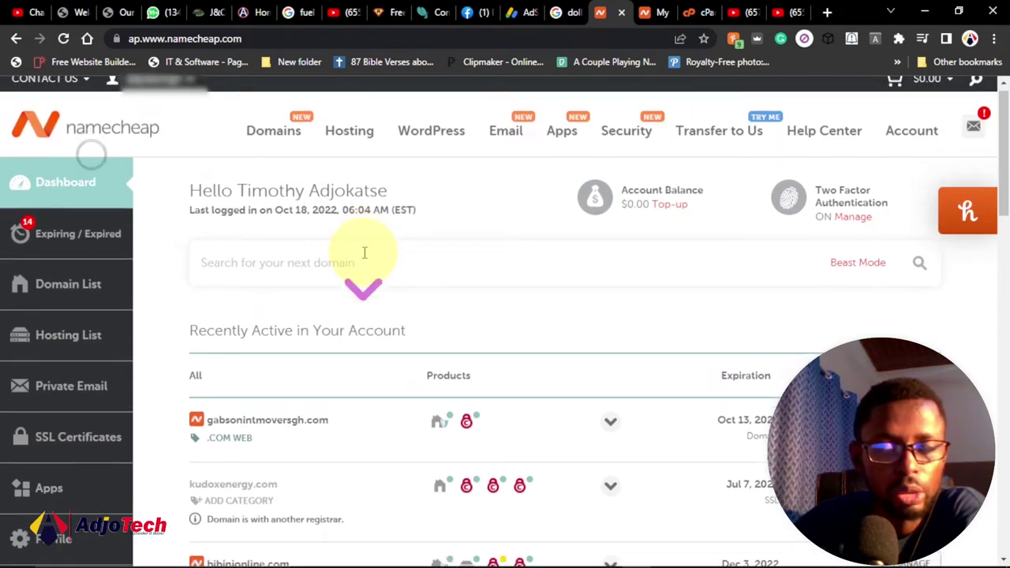
pyautogui.scroll(-4, 365, 252)
pyautogui.scroll(1, 369, 286)
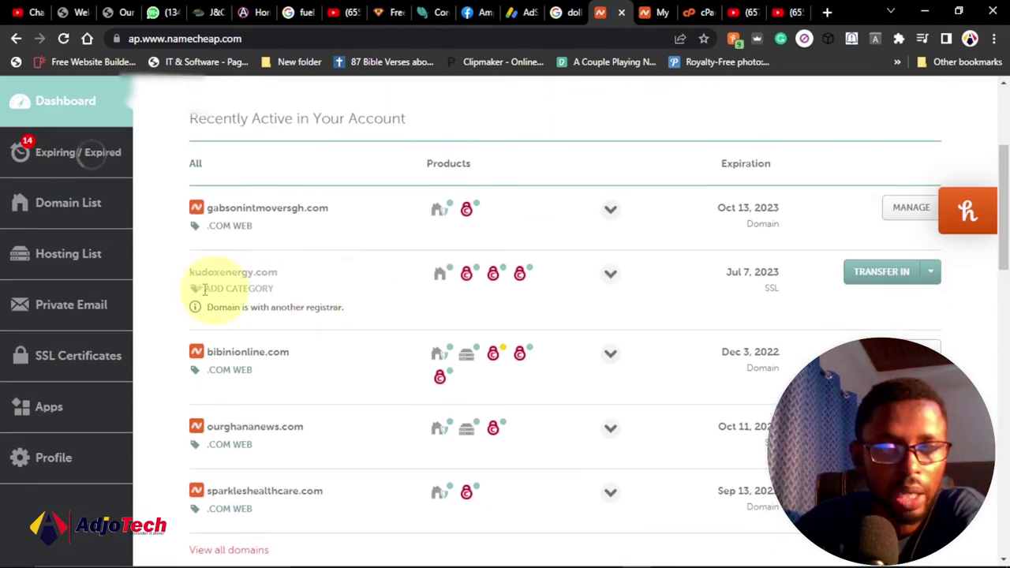
pyautogui.click(64, 262)
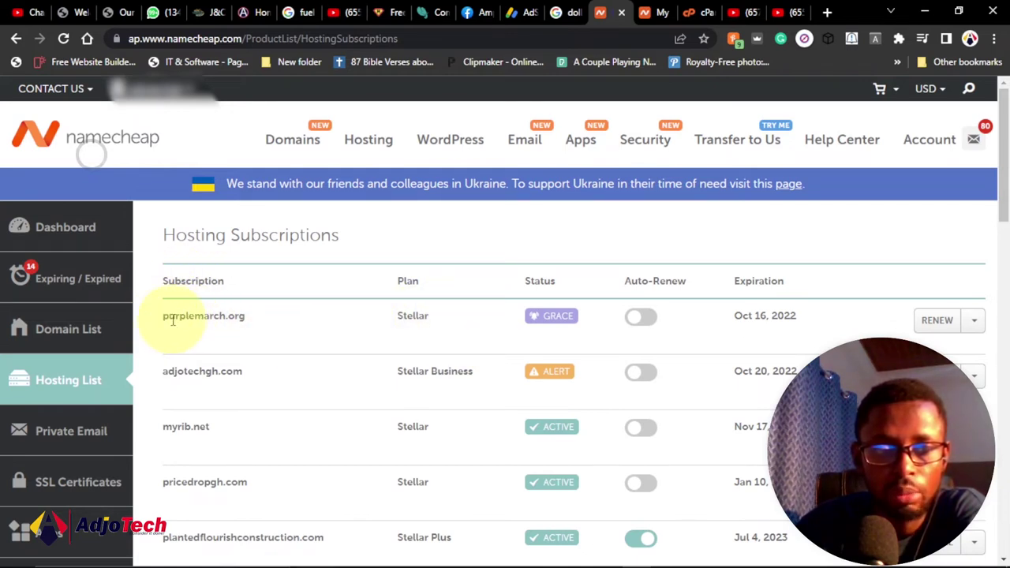
pyautogui.click(690, 13)
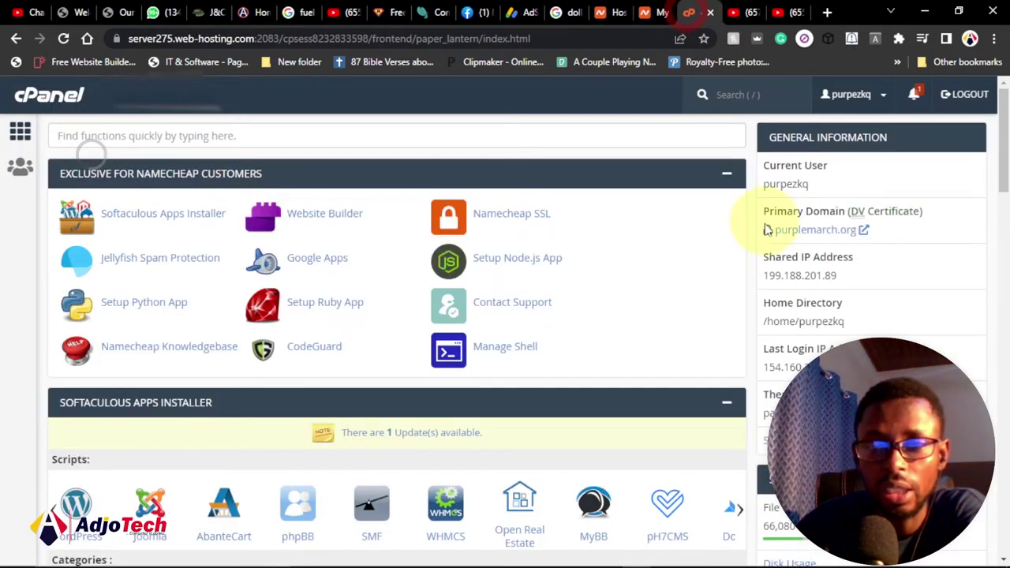
pyautogui.click(602, 13)
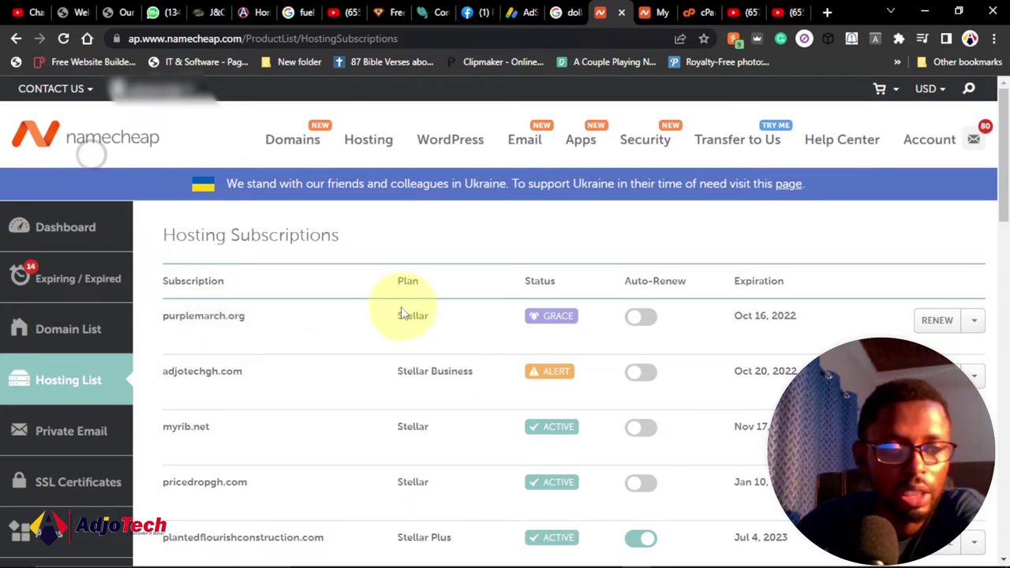
# - Find traininggh.xyz on the second page of the Namecheap domain list and copy its name
pyautogui.click(70, 338)
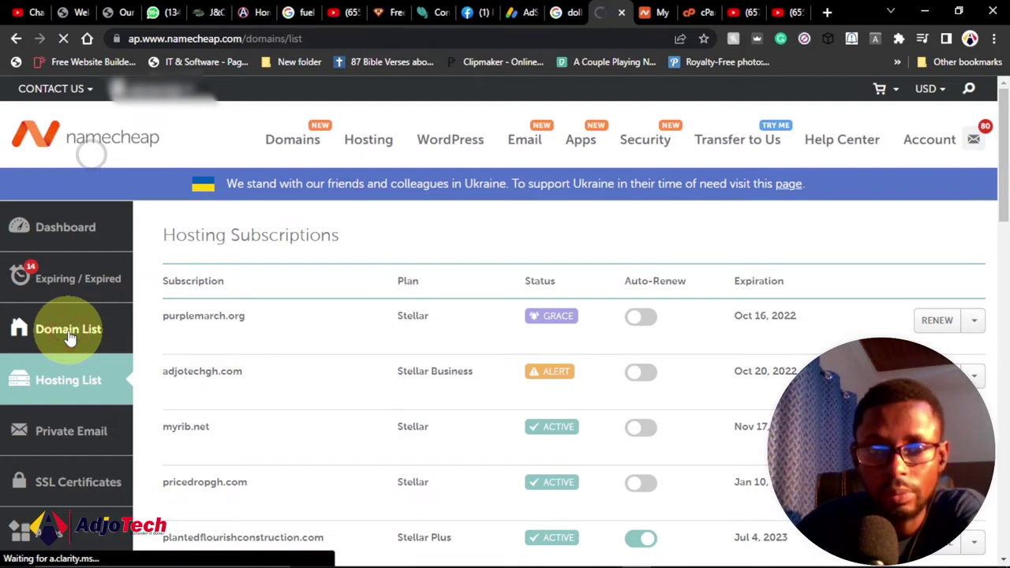
pyautogui.scroll(-2, 440, 371)
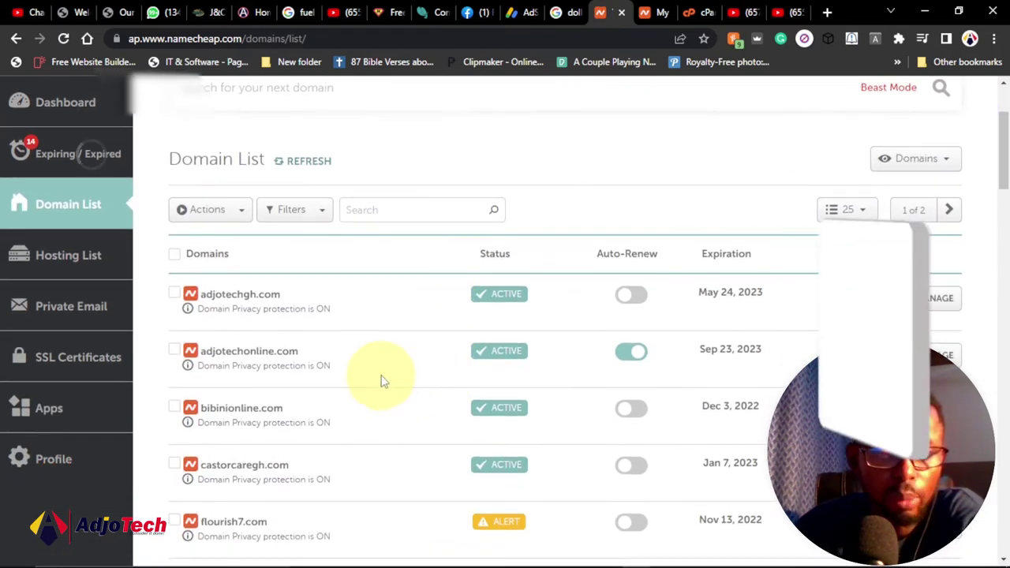
pyautogui.scroll(-4, 372, 372)
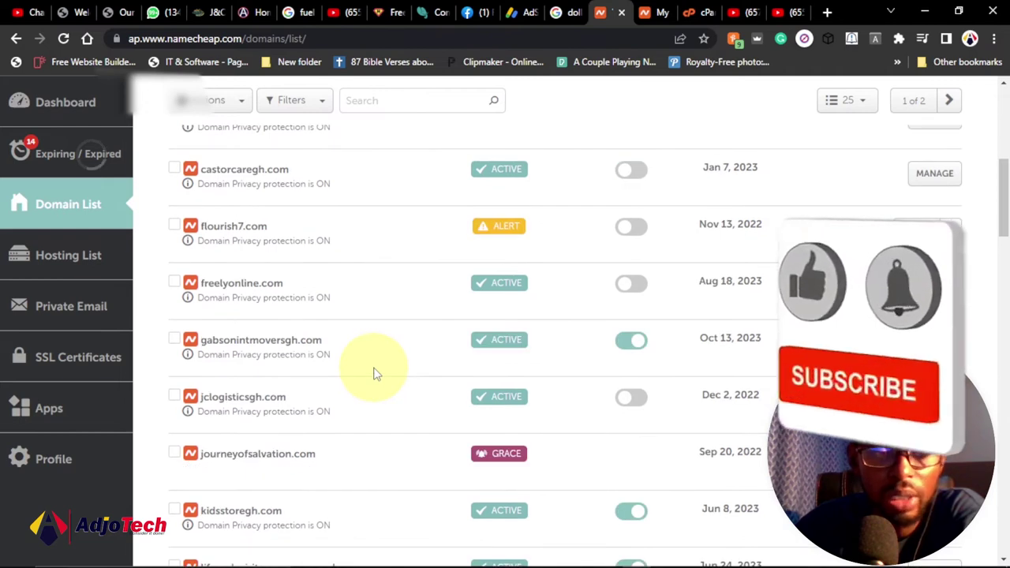
pyautogui.scroll(-3, 375, 373)
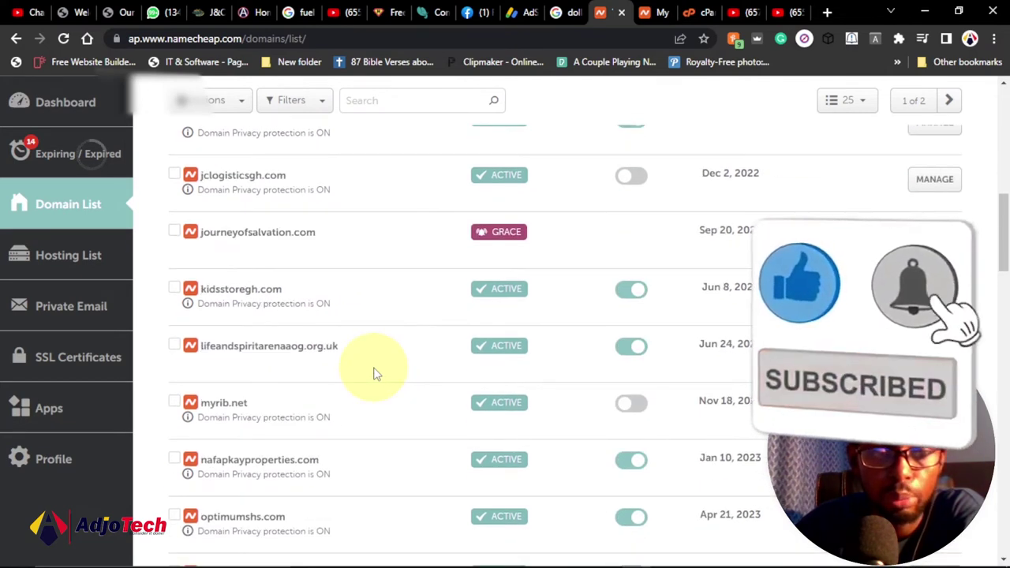
pyautogui.scroll(-4, 375, 373)
pyautogui.scroll(-4, 375, 374)
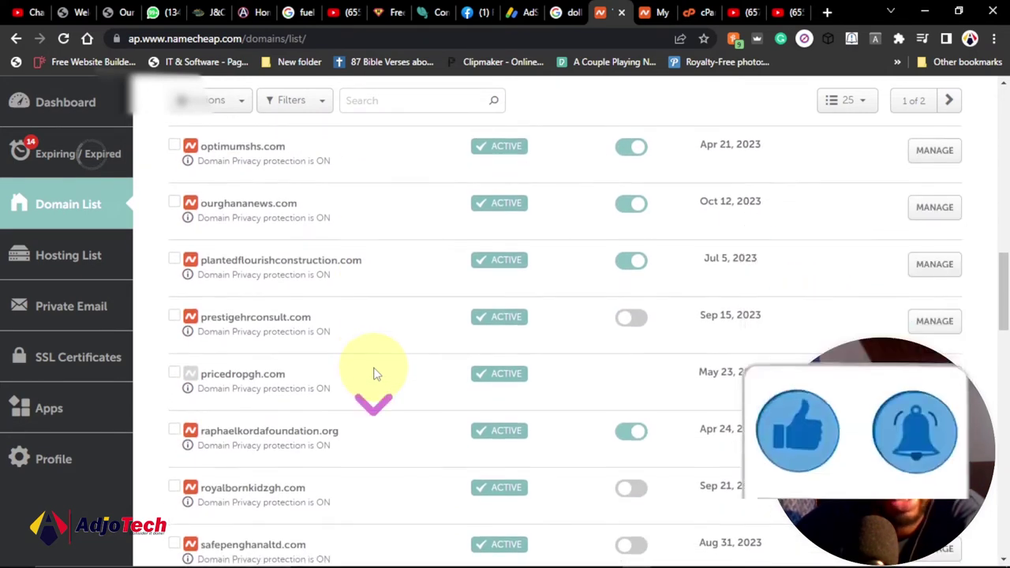
pyautogui.scroll(-2, 376, 373)
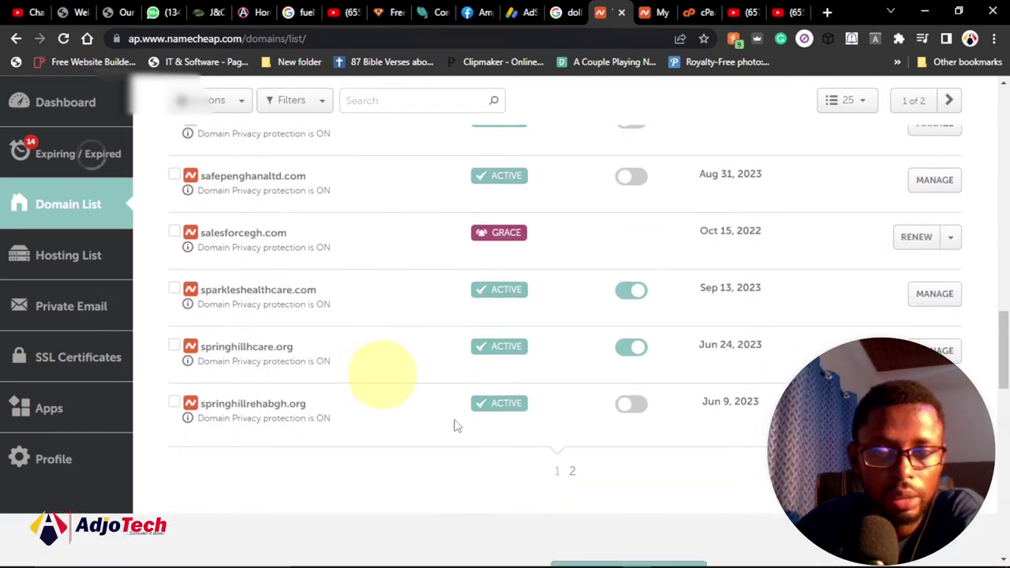
pyautogui.click(572, 473)
pyautogui.scroll(-3, 416, 384)
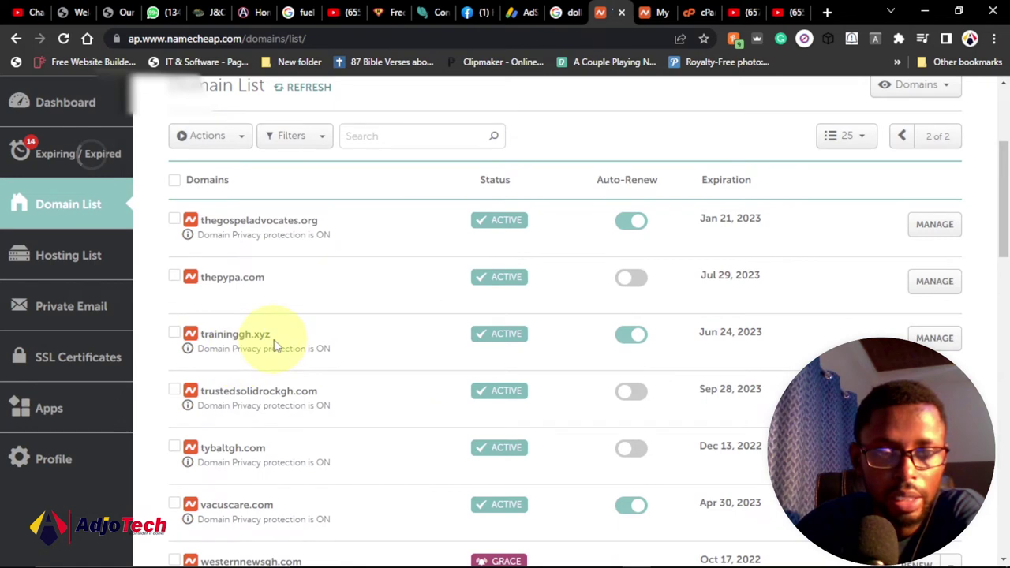
pyautogui.moveTo(274, 340); pyautogui.dragTo(198, 333)
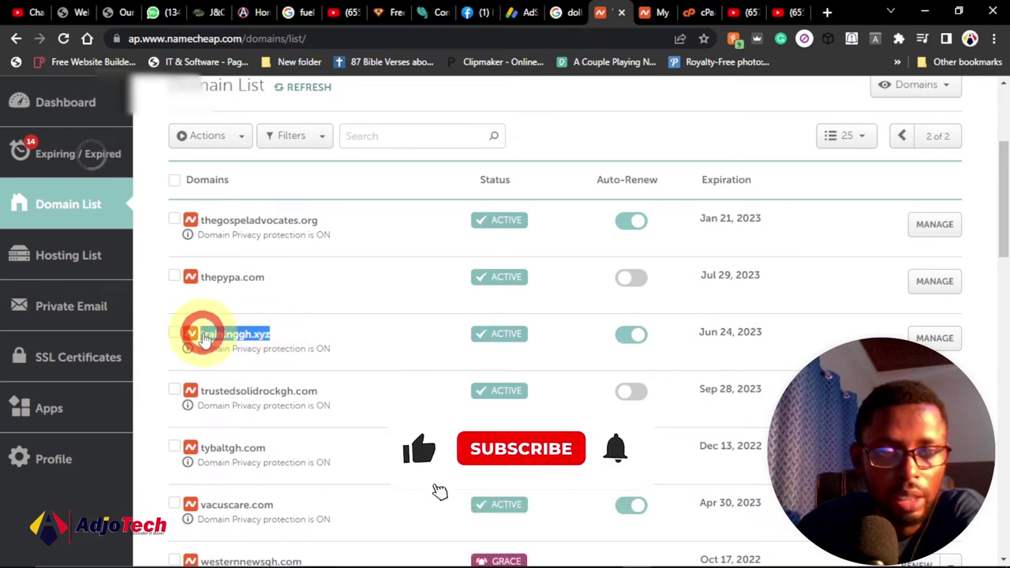
pyautogui.rightClick(231, 335)
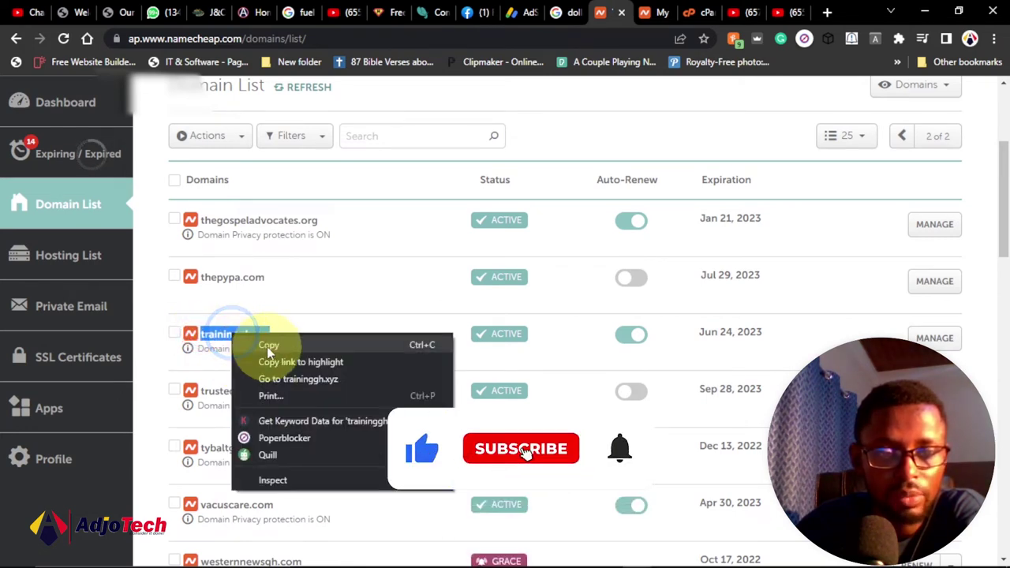
pyautogui.click(269, 344)
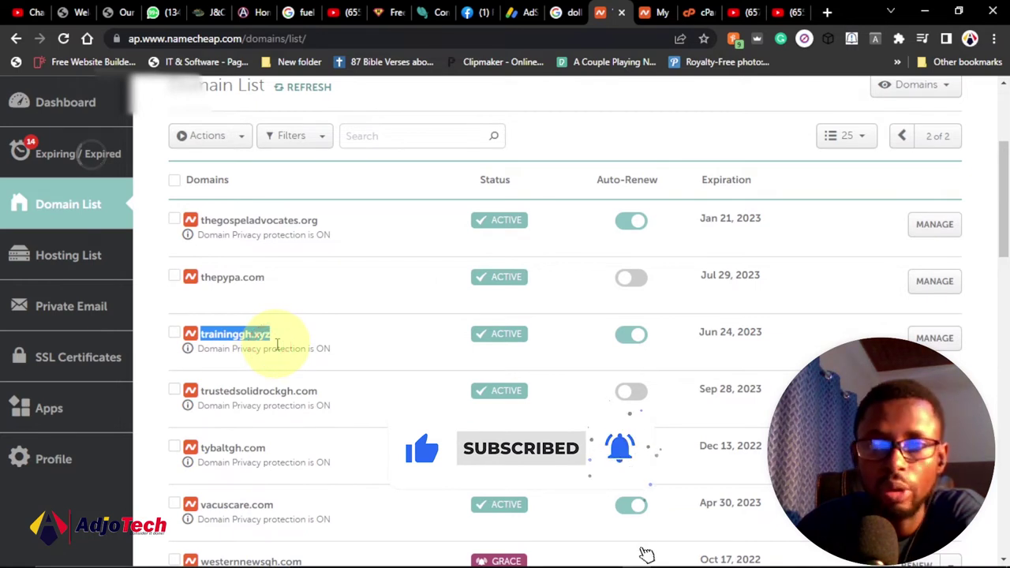
# - Open the management details of the purplemarch.org Stellar hosting subscription from the hosting list
pyautogui.click(698, 12)
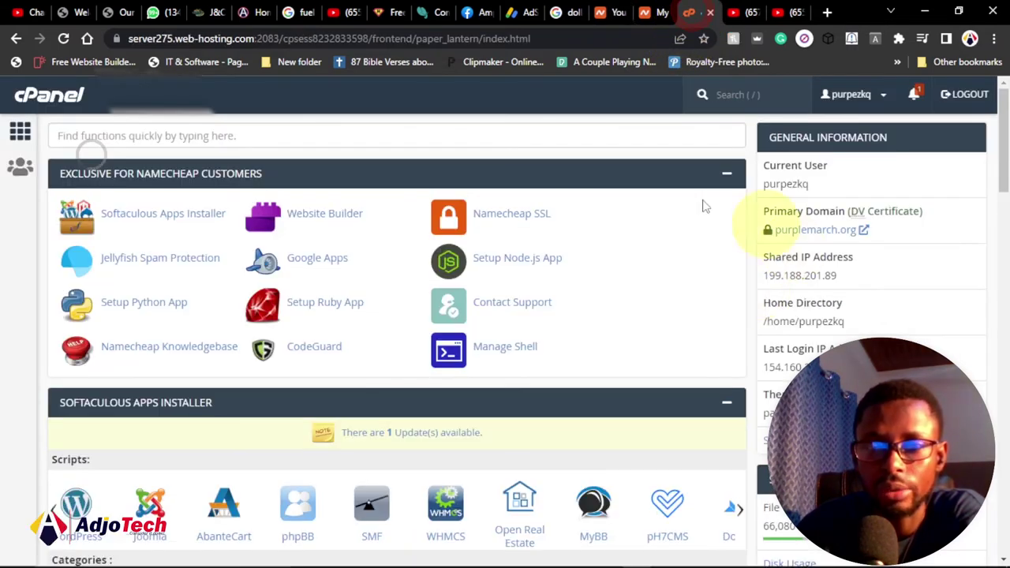
pyautogui.click(614, 9)
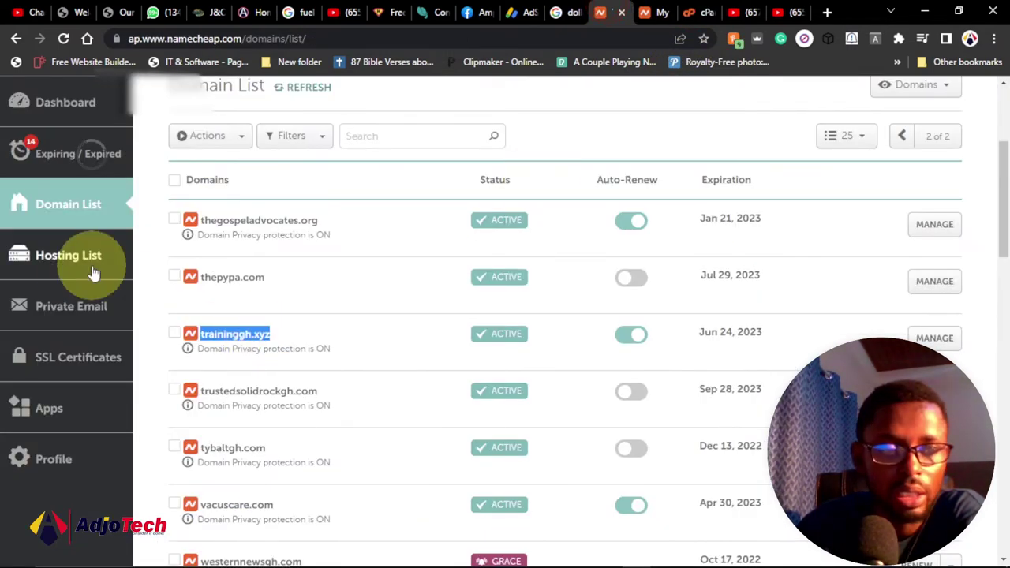
pyautogui.click(69, 256)
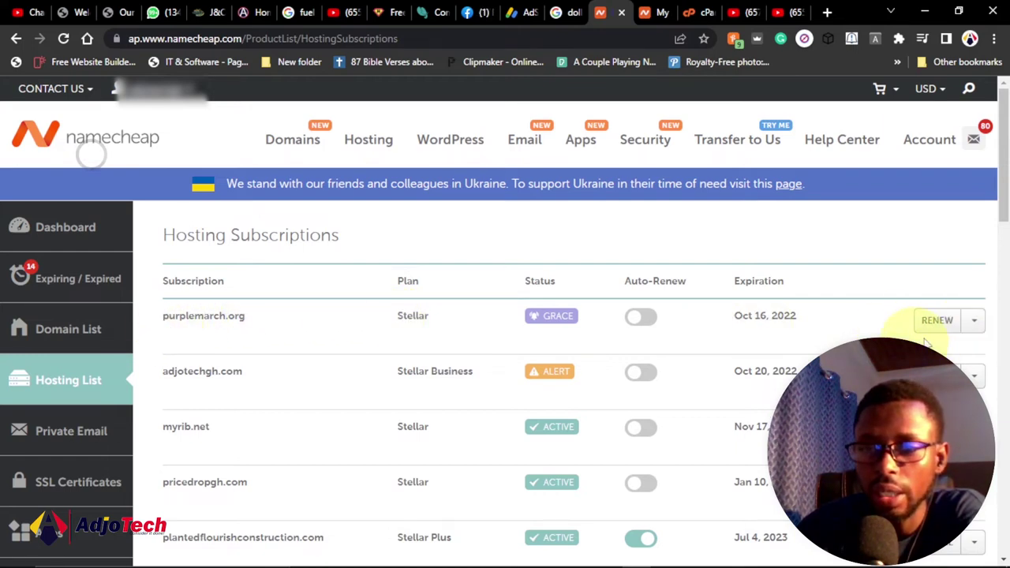
pyautogui.click(974, 320)
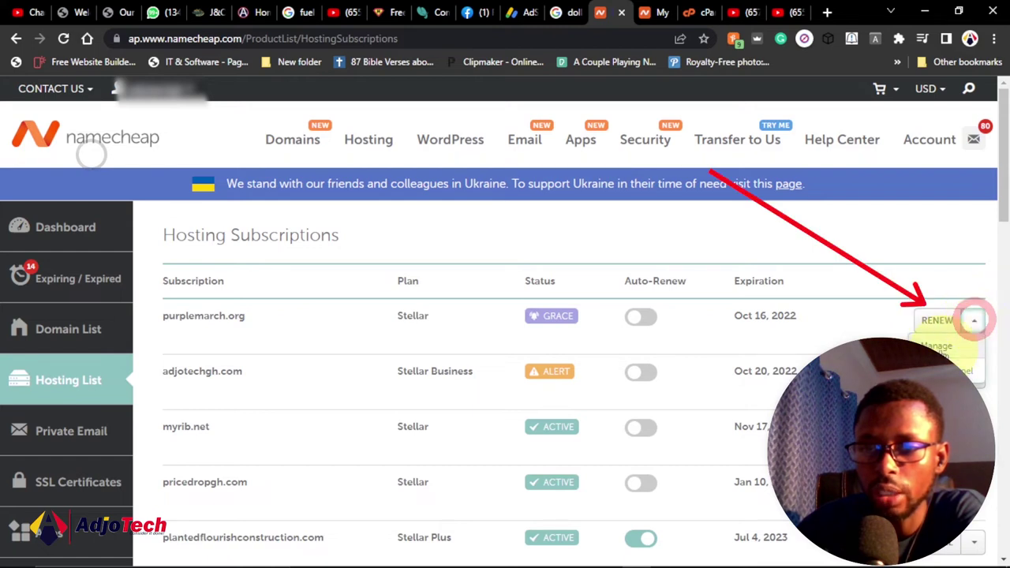
pyautogui.click(942, 349)
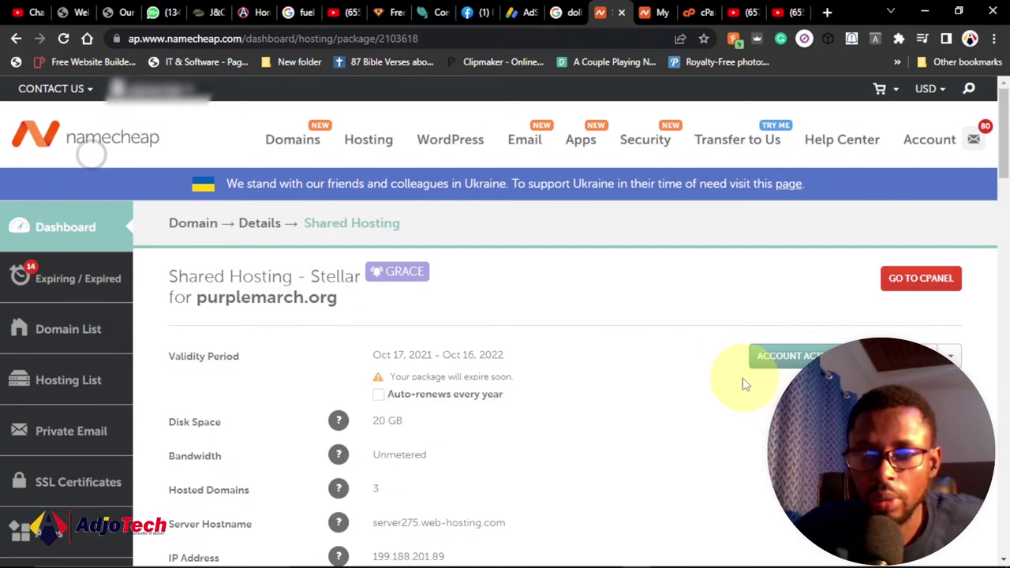
pyautogui.scroll(-3, 742, 371)
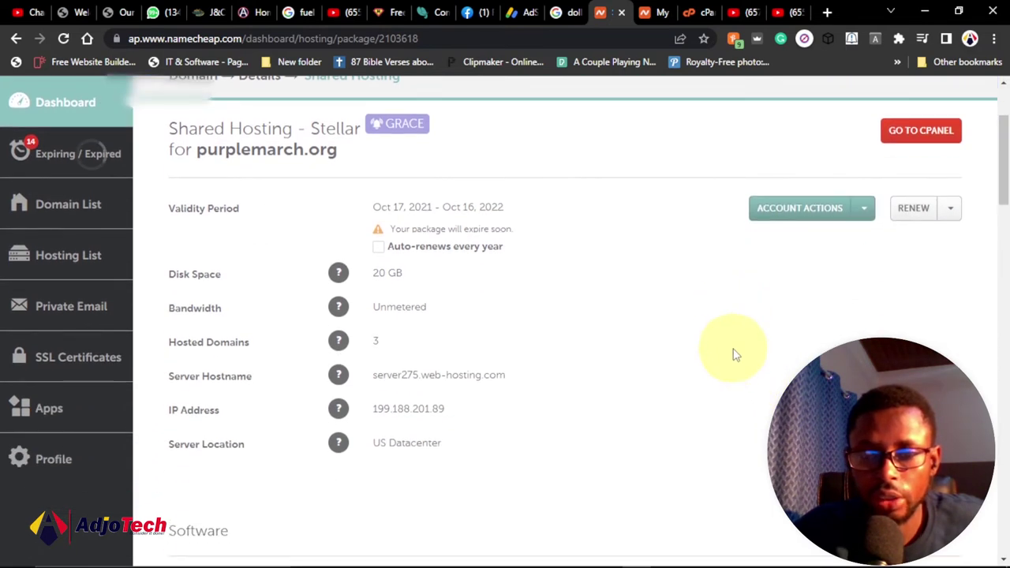
# - Change the hosting account's main domain to the copied traininggh.xyz, agreeing to the terms and submitting the request
pyautogui.click(866, 213)
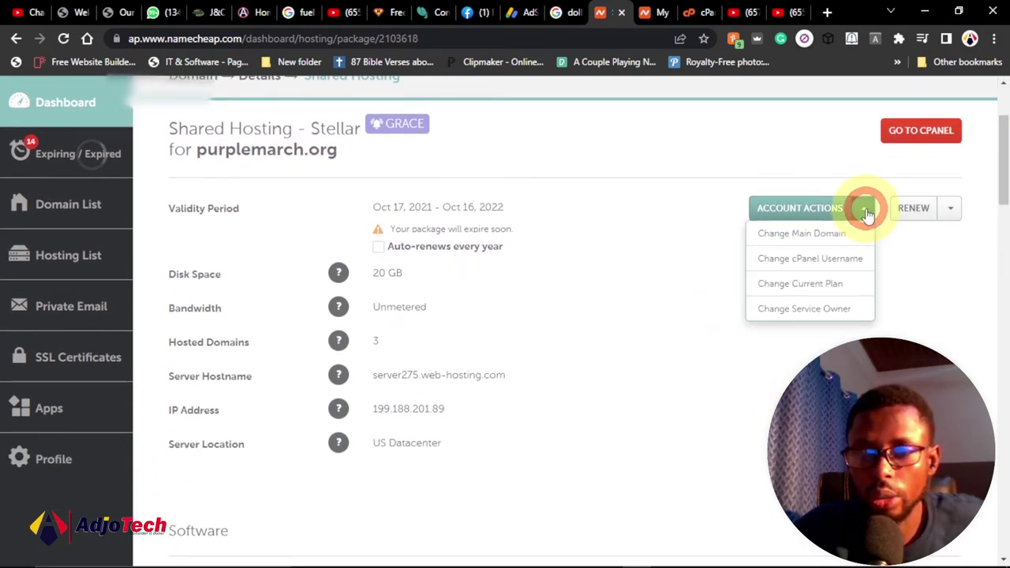
pyautogui.click(801, 235)
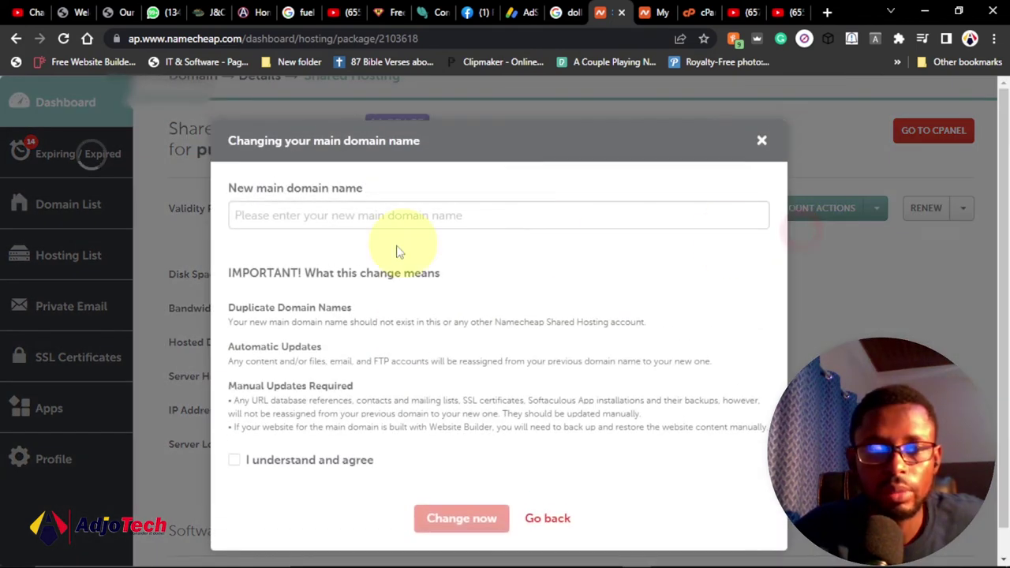
pyautogui.rightClick(254, 215)
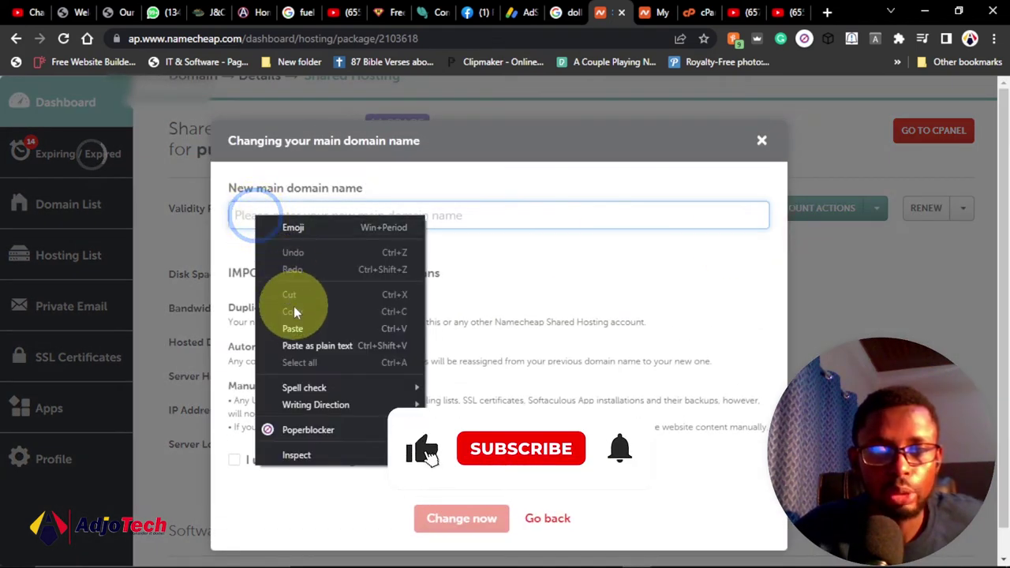
pyautogui.click(301, 331)
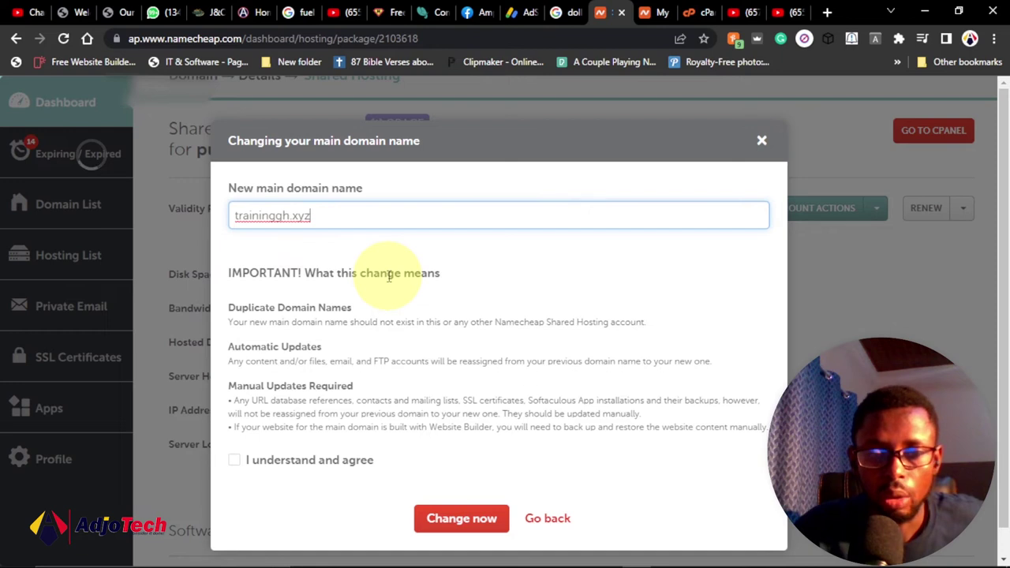
pyautogui.click(233, 464)
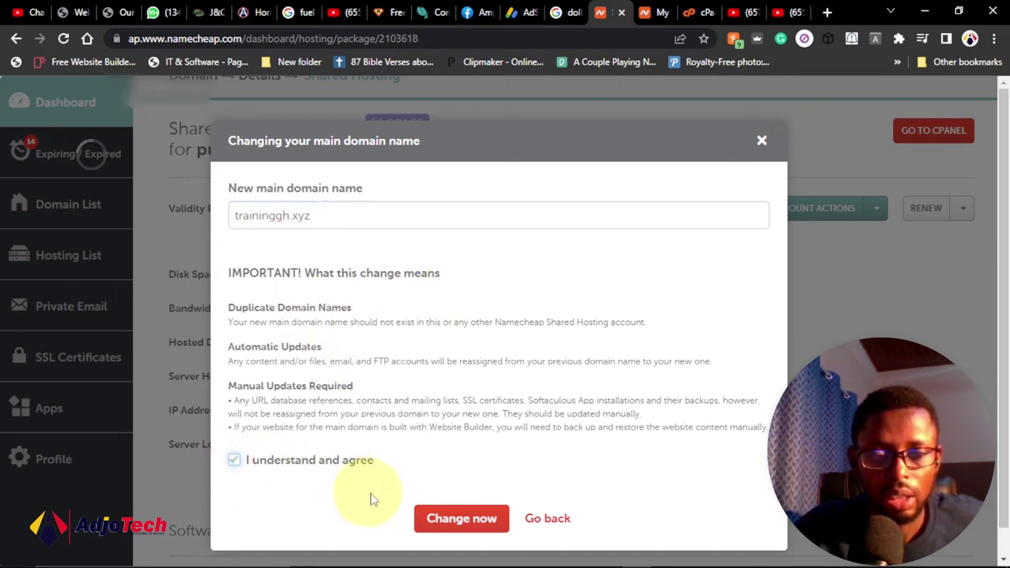
pyautogui.click(462, 520)
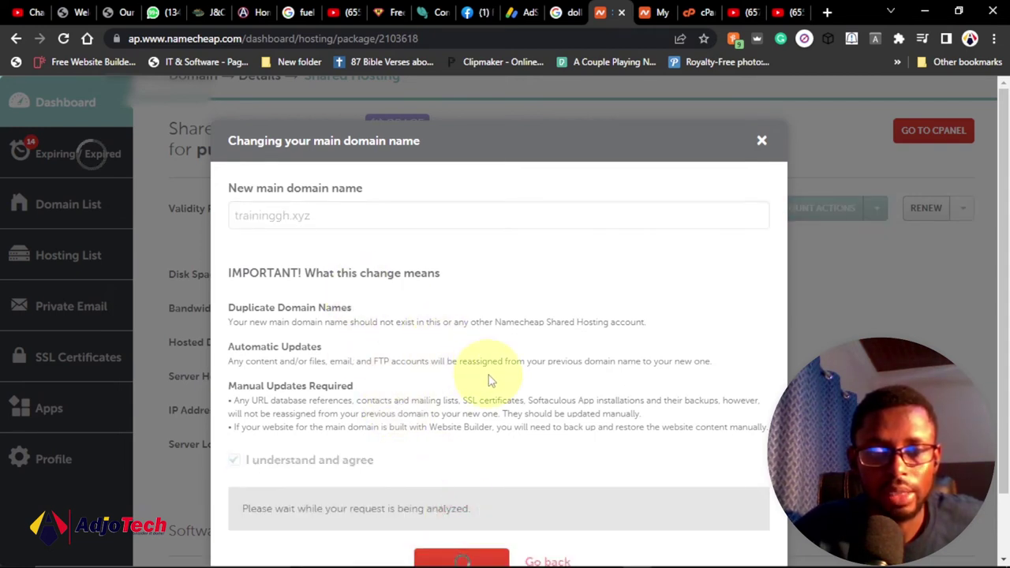
pyautogui.scroll(-2, 493, 379)
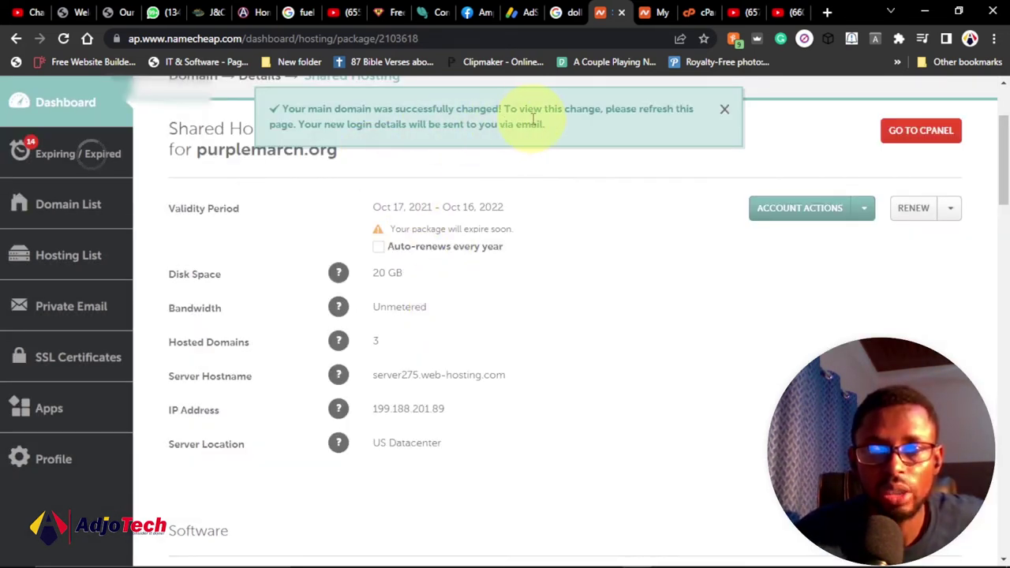
# - Dismiss the notification and refresh the shared hosting page to check the plan's domain name
pyautogui.scroll(3, 591, 234)
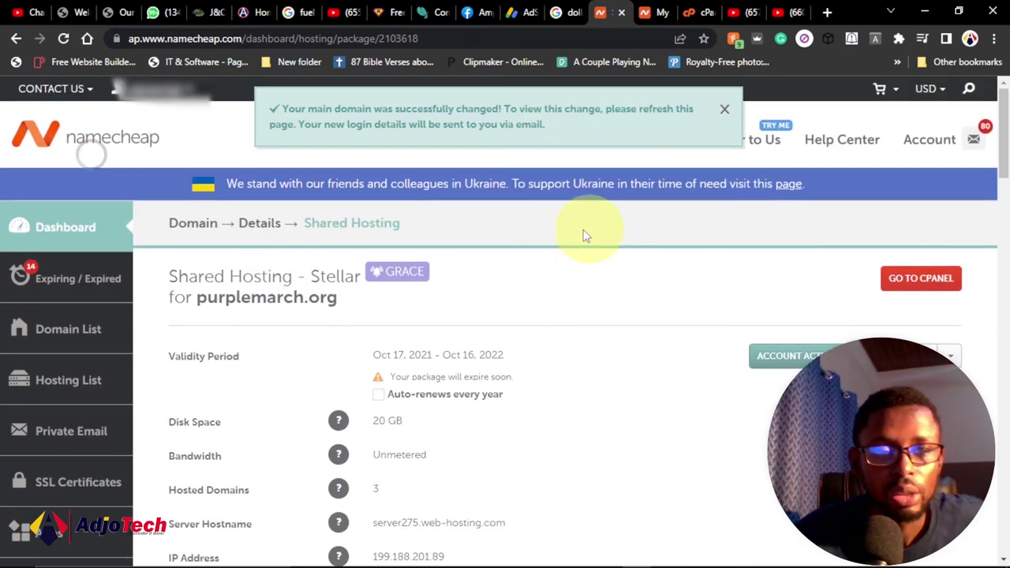
pyautogui.click(724, 109)
pyautogui.click(64, 38)
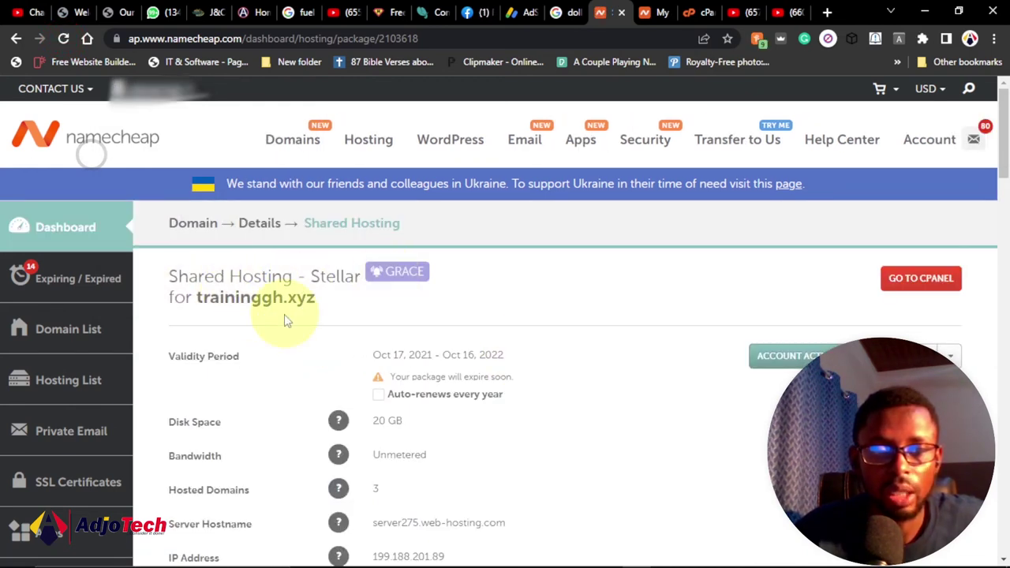
pyautogui.click(197, 297)
pyautogui.moveTo(197, 298); pyautogui.dragTo(323, 296)
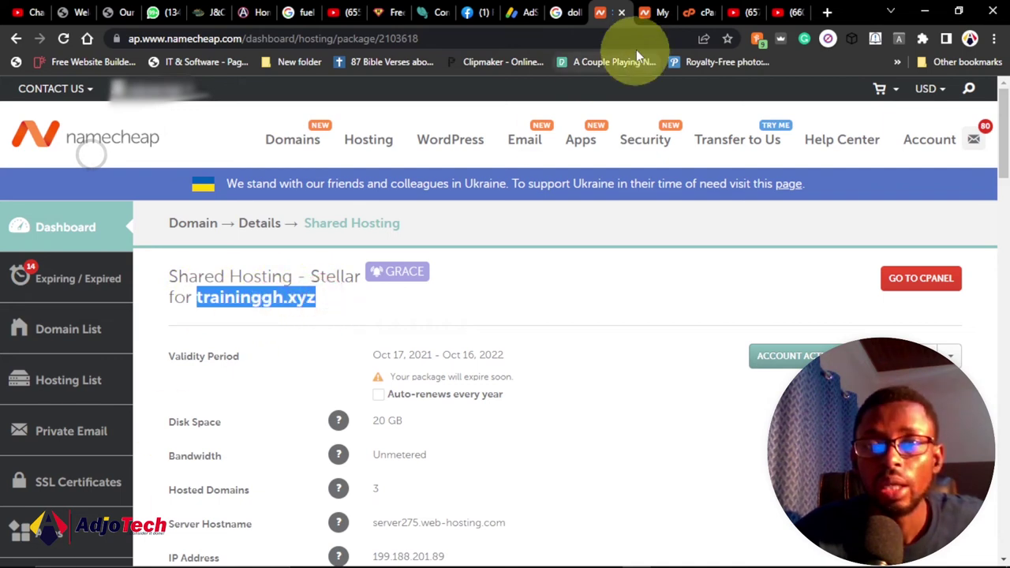
# - Switch to cPanel and reload it to check the primary domain
pyautogui.click(695, 13)
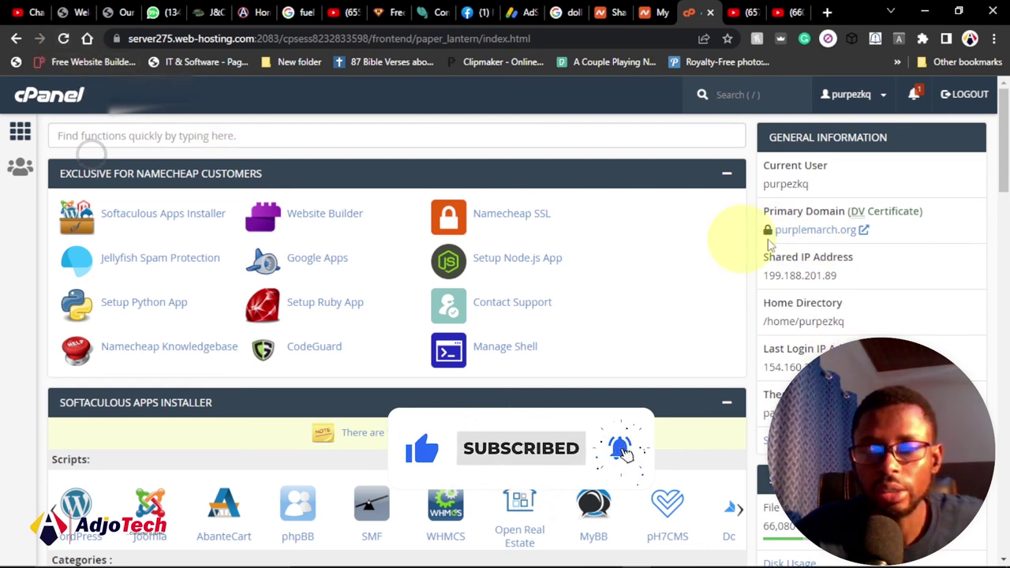
pyautogui.click(64, 37)
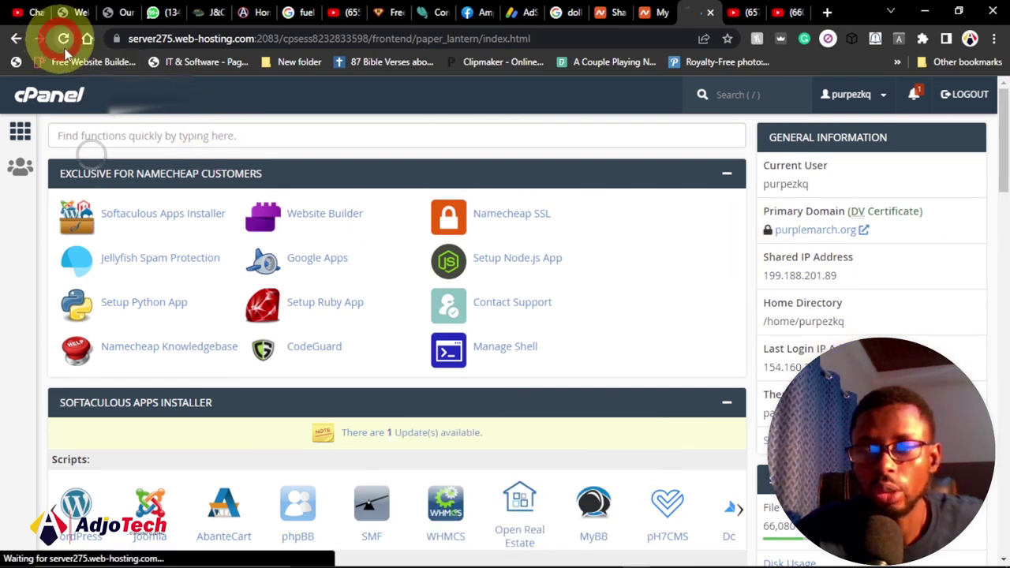